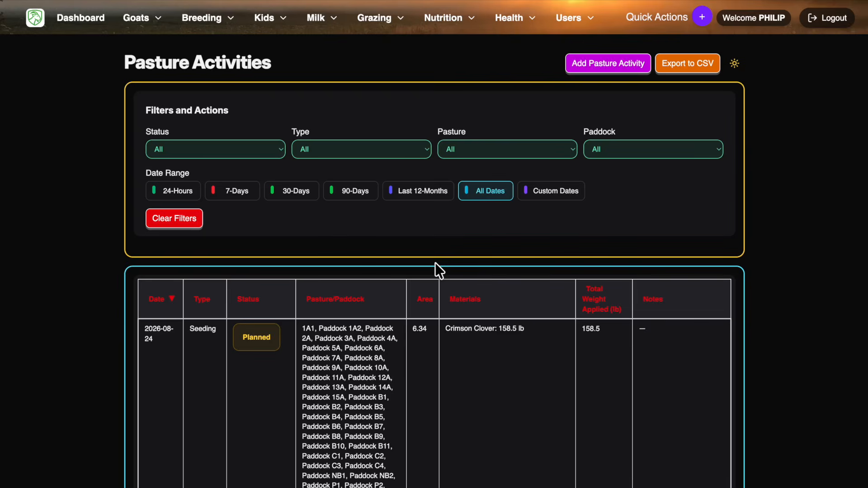
Look through the pasture activities list, checking the dates, types, statuses, paddocks and materials of the entries.
scroll(435, 263, "down", 2)
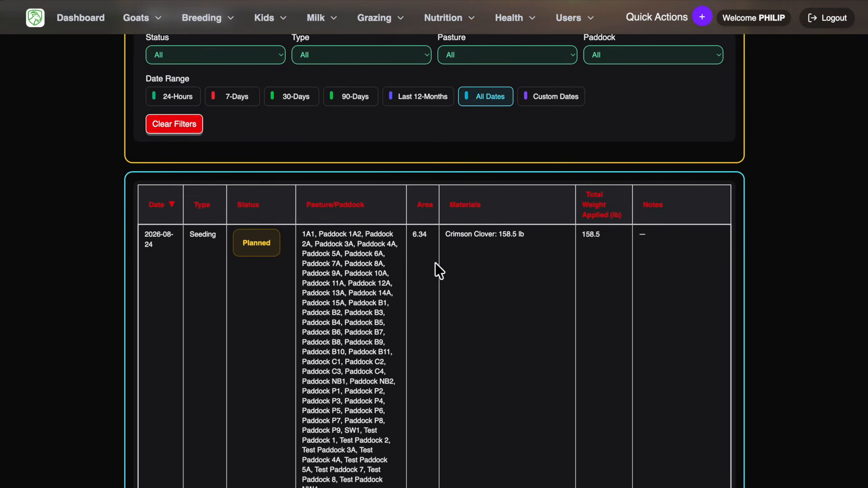
scroll(435, 263, "down", 3)
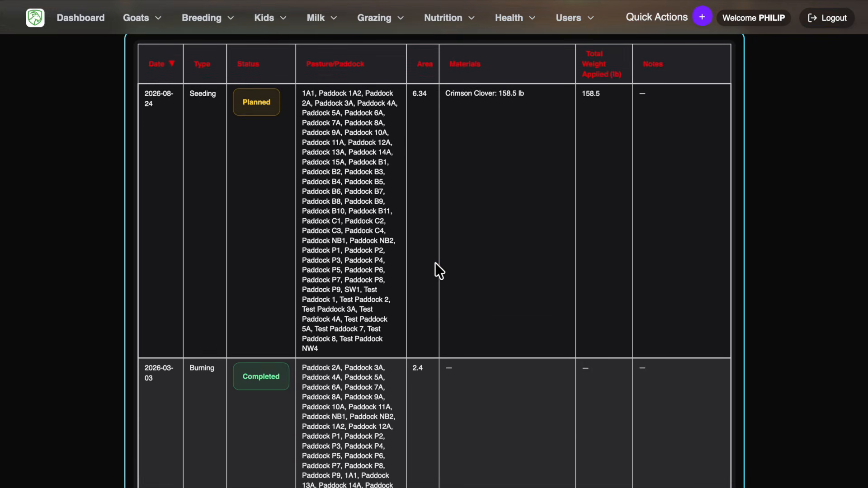
scroll(435, 263, "down", 3)
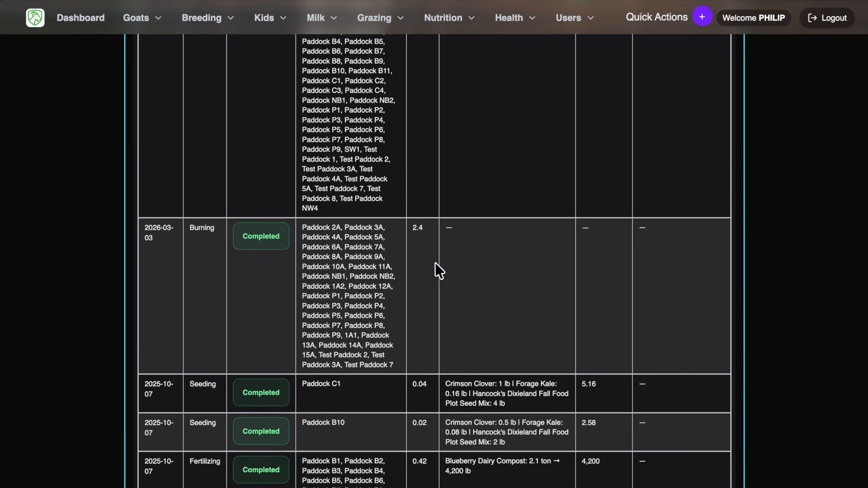
scroll(435, 263, "down", 3)
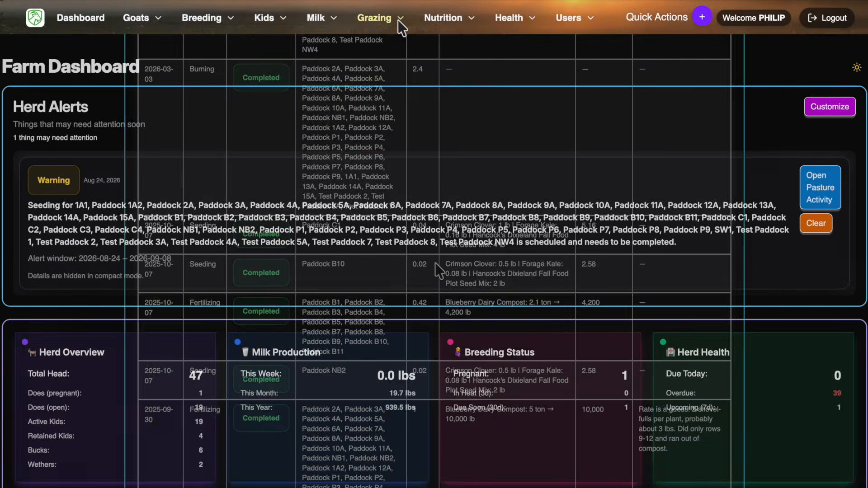
Filter the Pasture Activities list to the Fertilizing type and open the activity dated 2025-10-07.
left_click(398, 20)
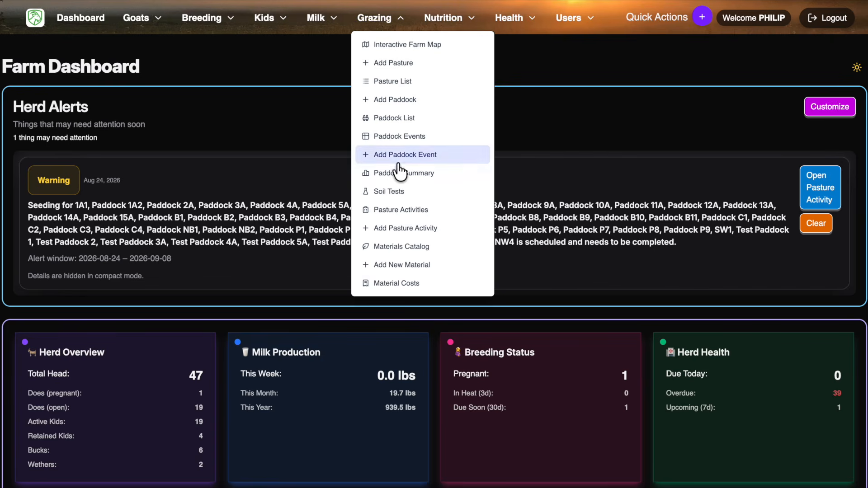
left_click(391, 208)
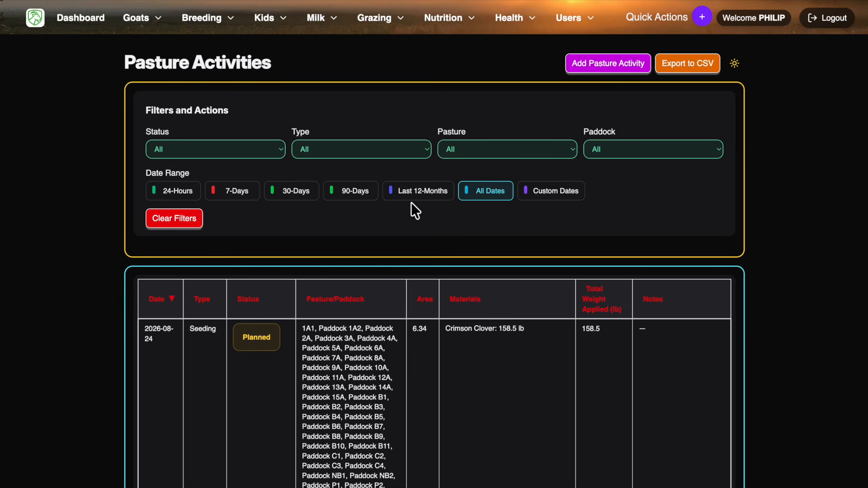
left_click(427, 153)
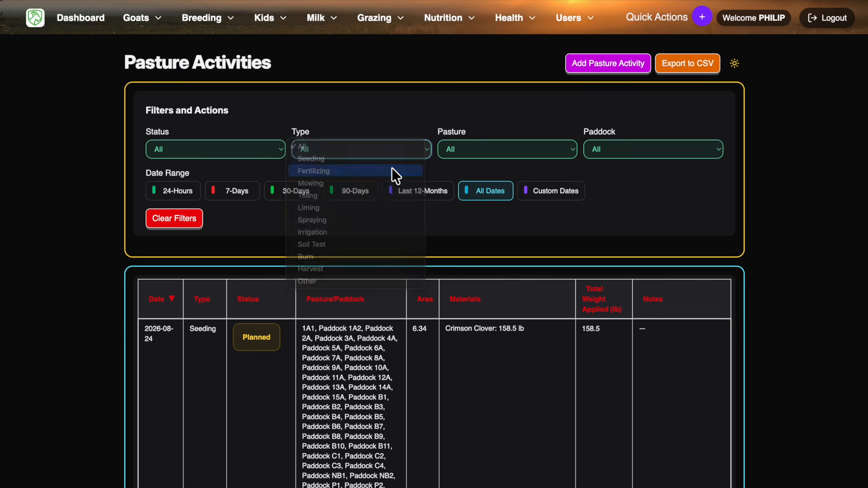
left_click(391, 171)
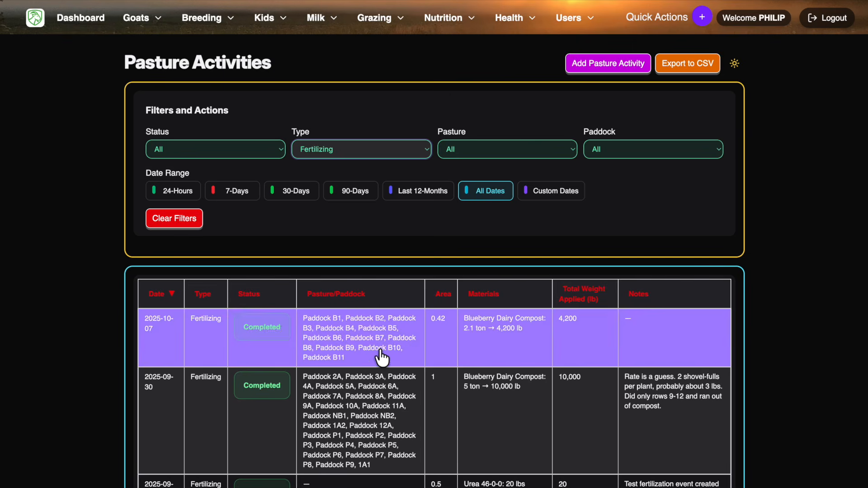
left_click(380, 351)
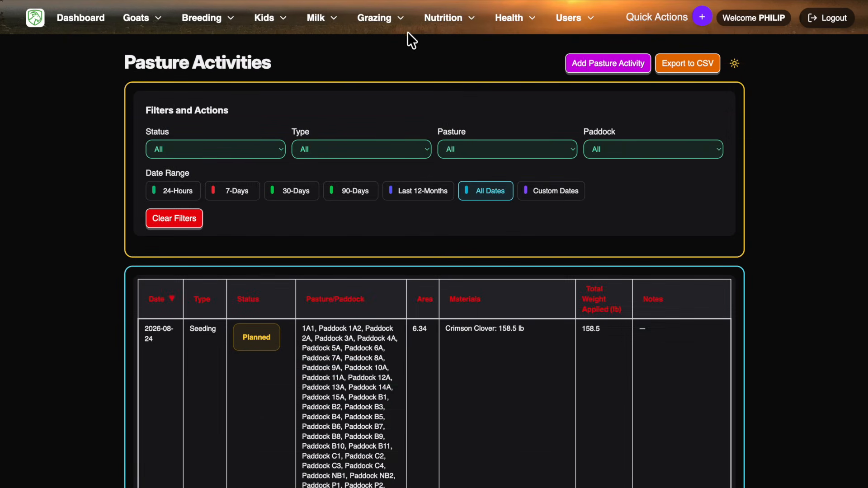
Start a new pasture activity with the activity type Fertilizing and the status Planned.
left_click(400, 20)
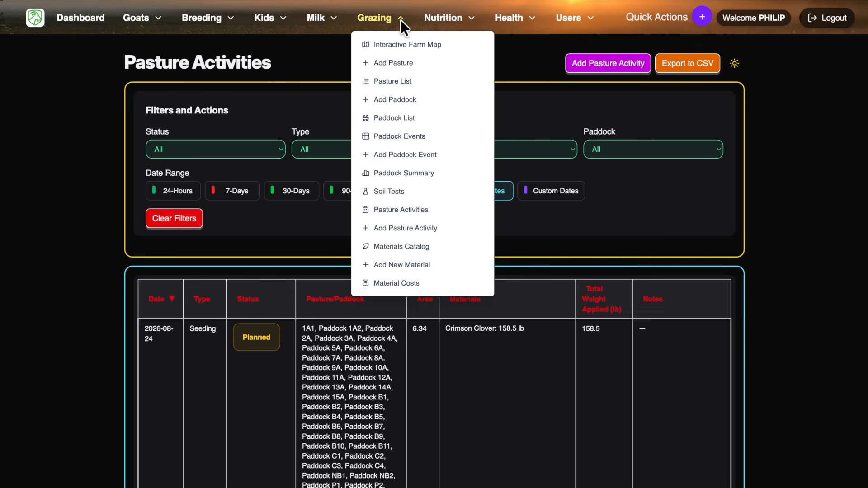
left_click(391, 231)
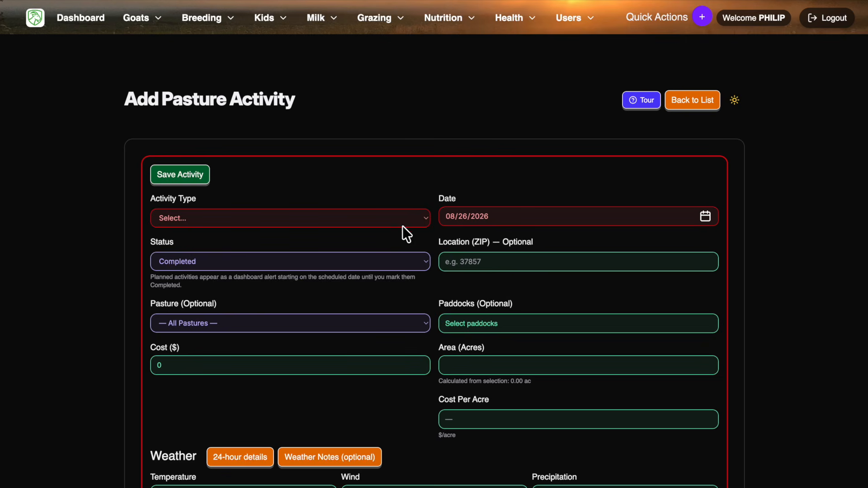
left_click(404, 221)
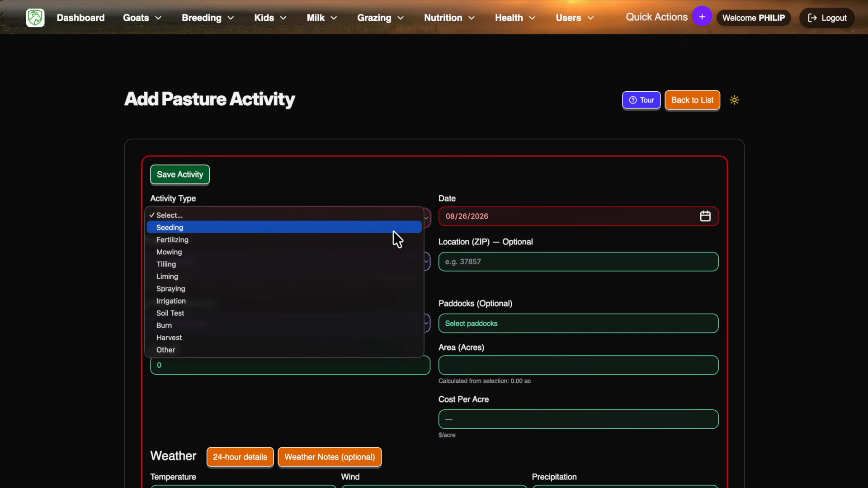
left_click(389, 238)
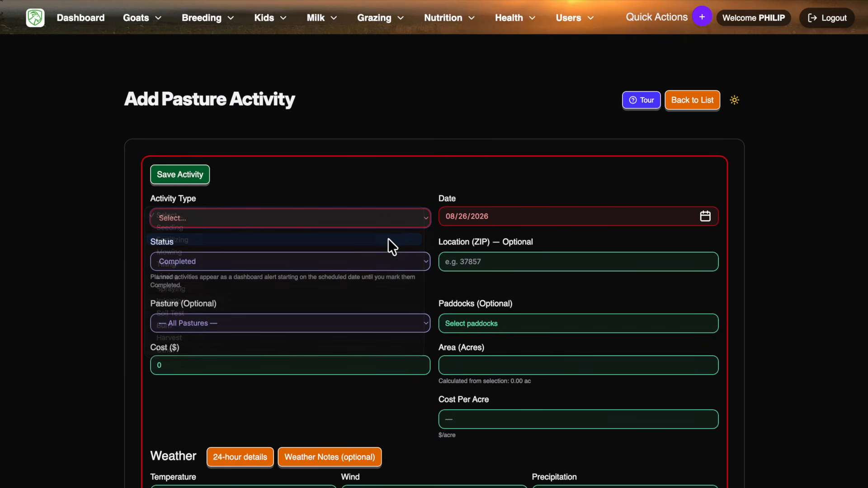
left_click(371, 263)
left_click(358, 272)
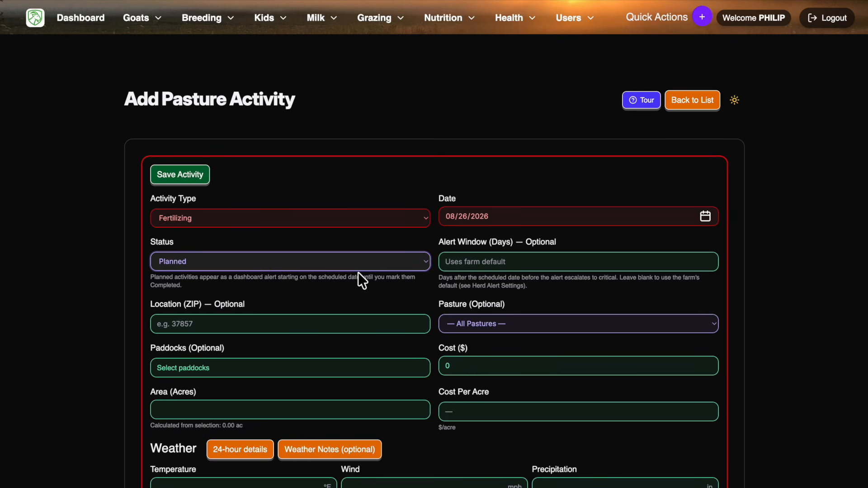
key("super+shift+5")
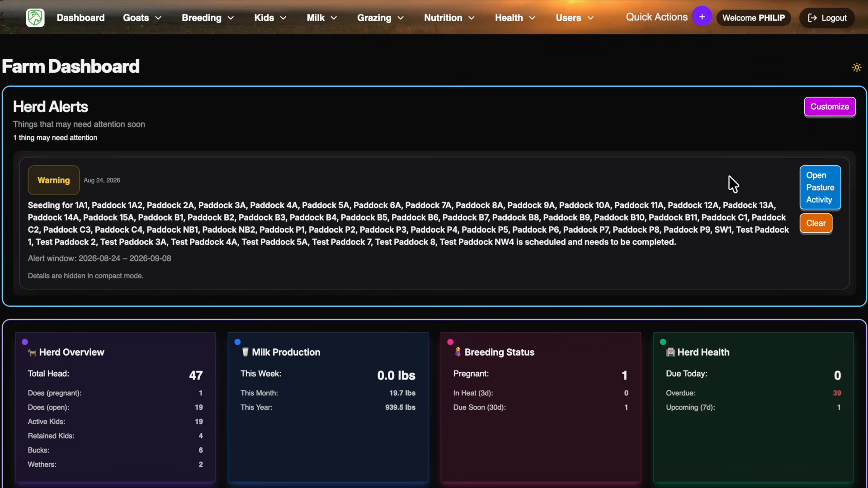
Review the alert types and day thresholds in the dashboard's Herd Alerts settings, and return to the dashboard.
left_click(812, 113)
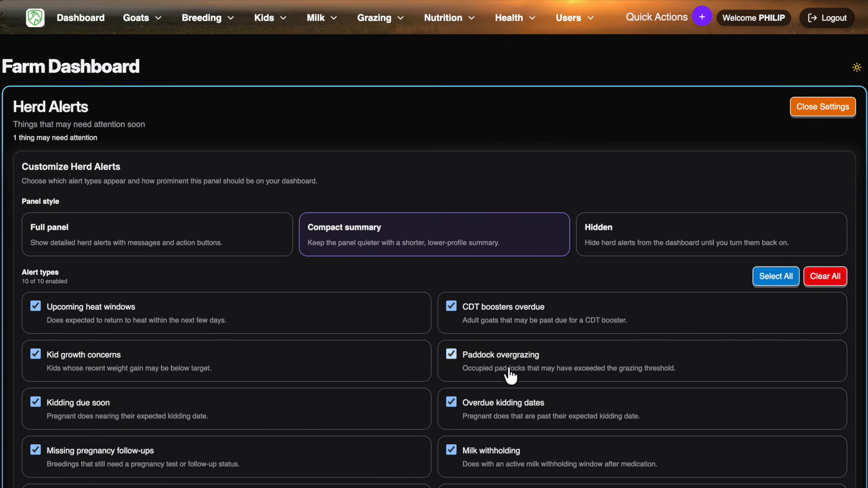
scroll(399, 458, "down", 7)
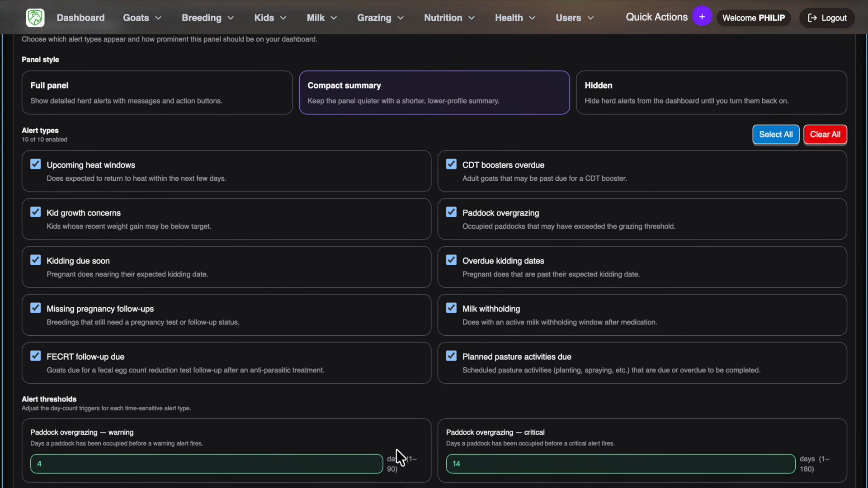
scroll(396, 449, "down", 4)
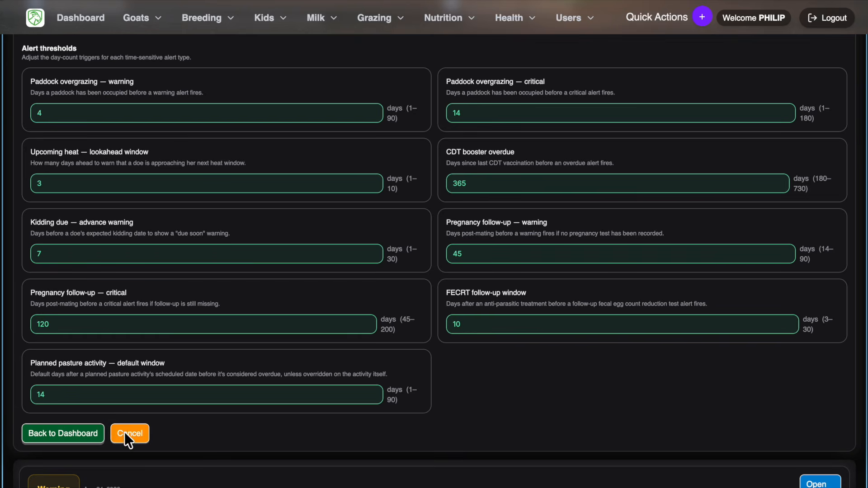
left_click(85, 435)
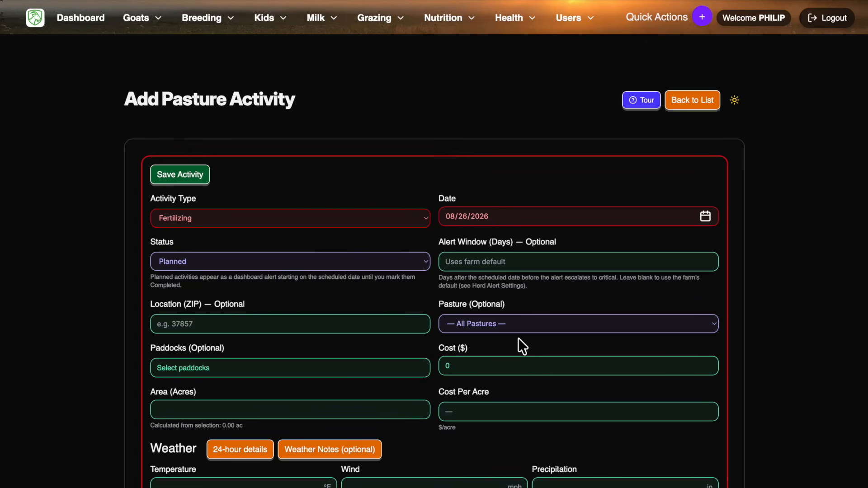
Assign the planned fertilizing activity to Pasture C and select all of its paddocks.
left_click(525, 323)
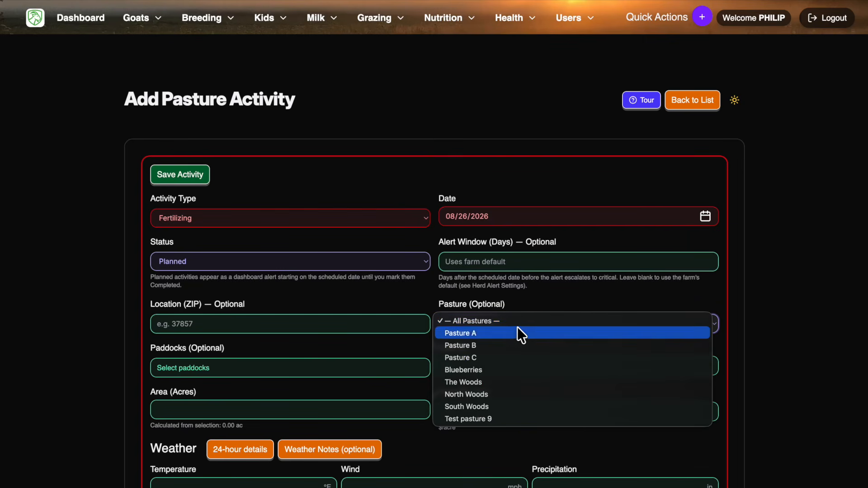
left_click(488, 359)
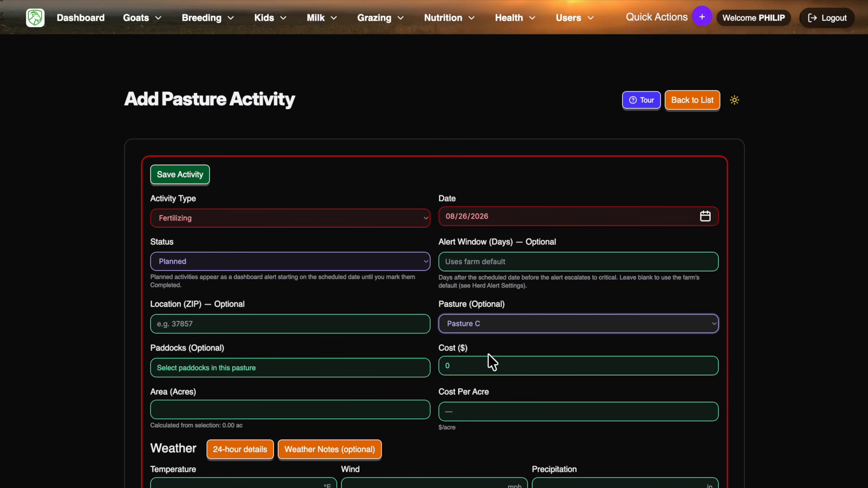
left_click(226, 369)
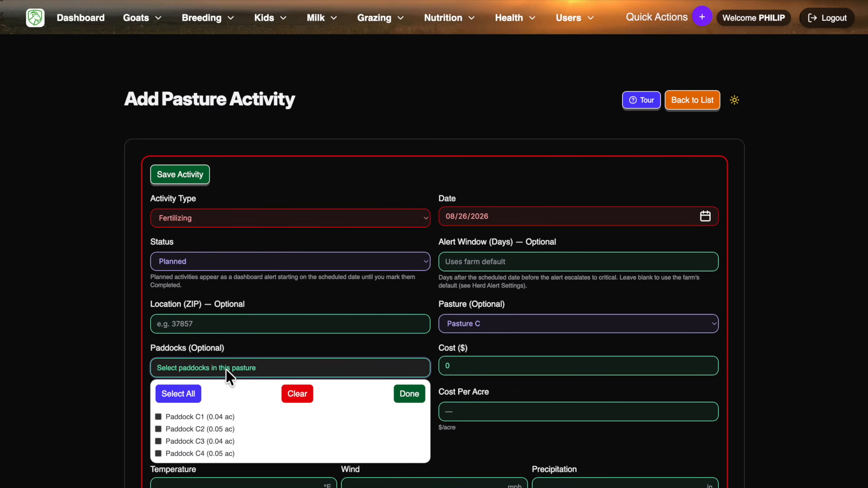
left_click(159, 416)
left_click(158, 429)
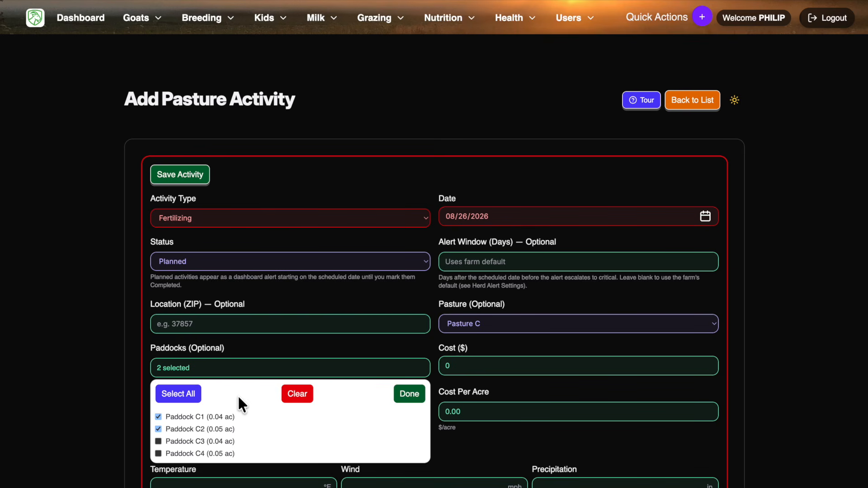
left_click(188, 395)
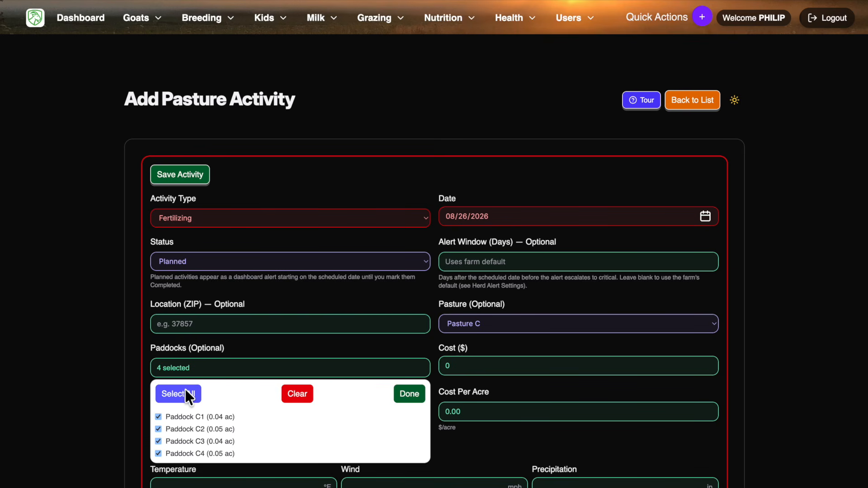
left_click(418, 394)
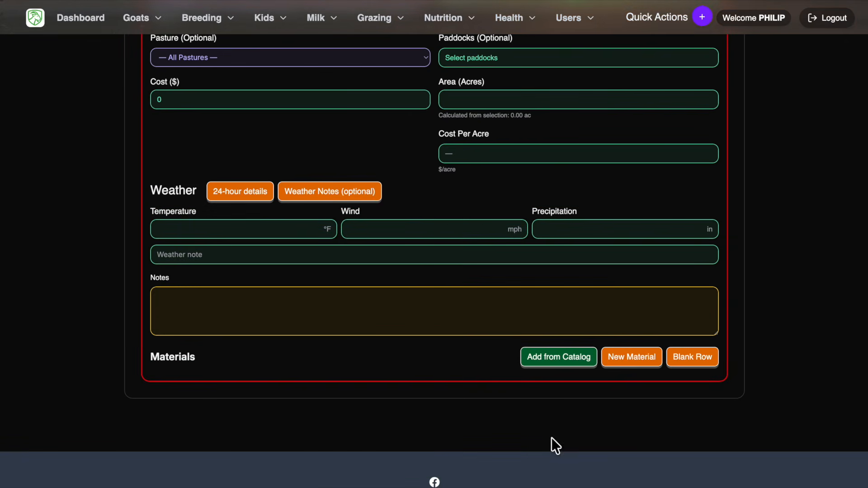
Open the Materials Catalog and view the Crimson Clover material.
left_click(401, 19)
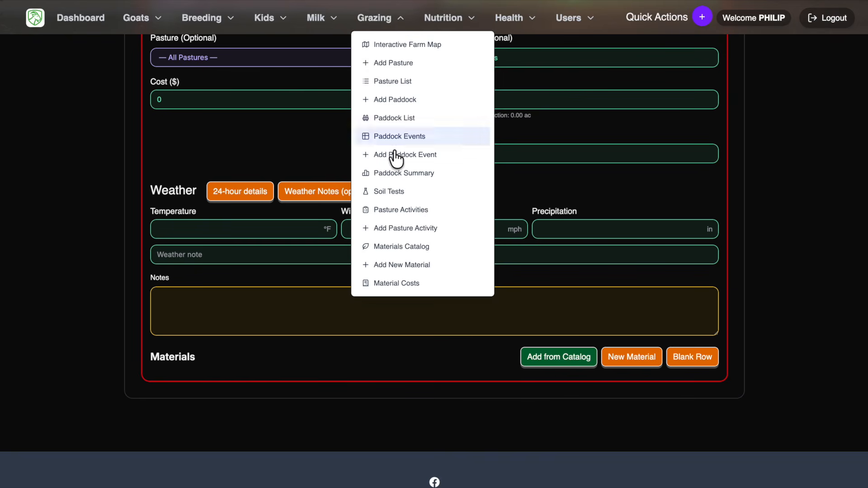
left_click(390, 248)
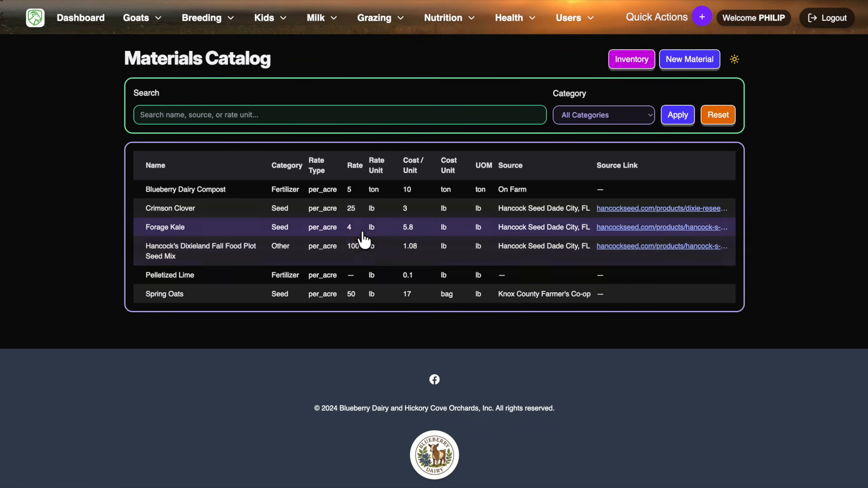
left_click(345, 208)
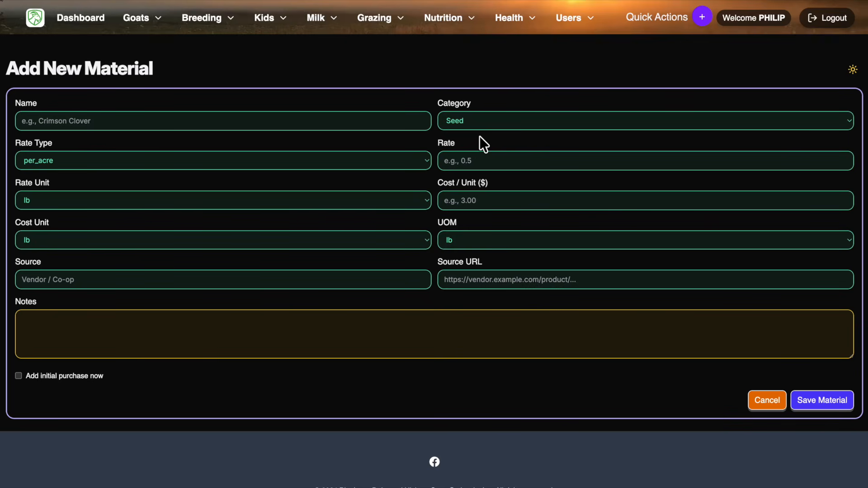
Add Crimson Clover from the catalog to the pasture activity's materials.
left_click(634, 253)
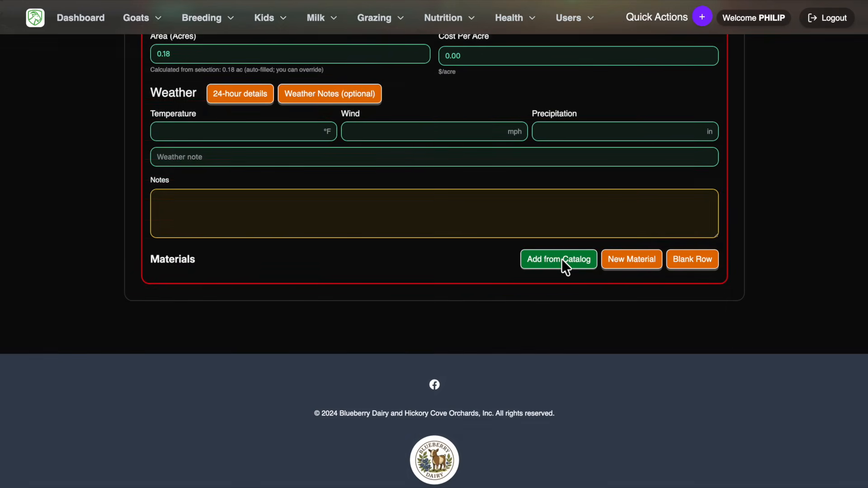
left_click(561, 258)
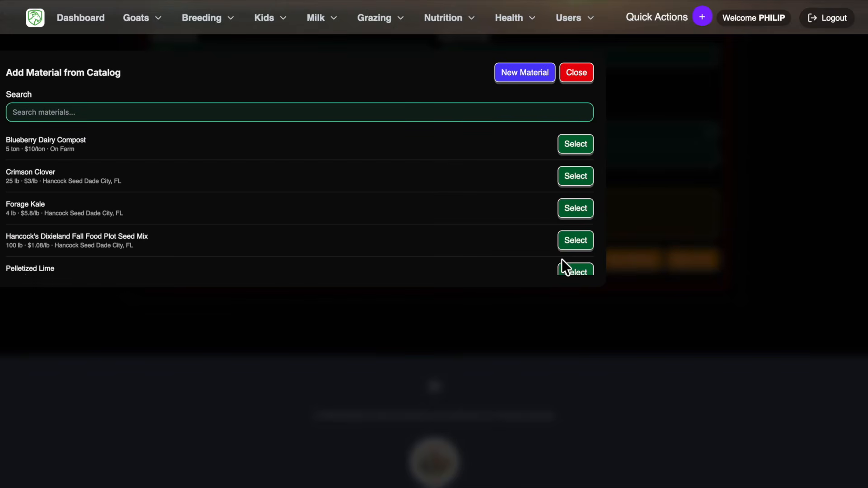
left_click(579, 176)
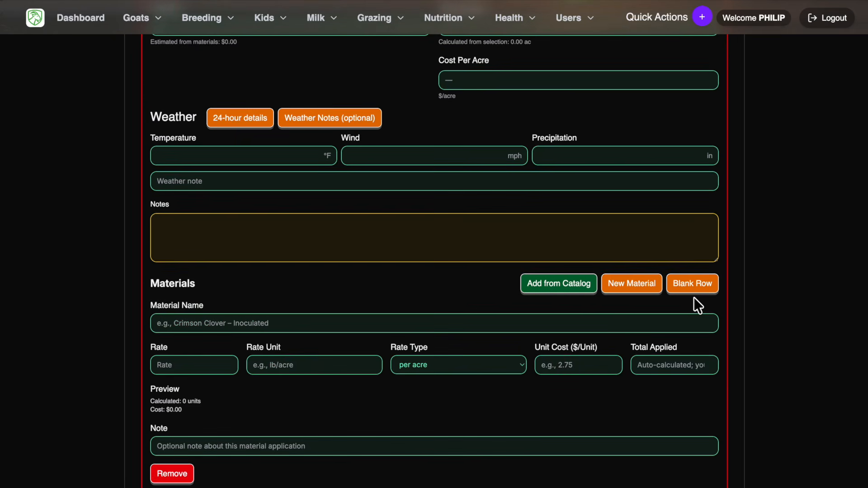
Set the activity type of the new pasture activity to Tilling.
scroll(694, 297, "up", 3)
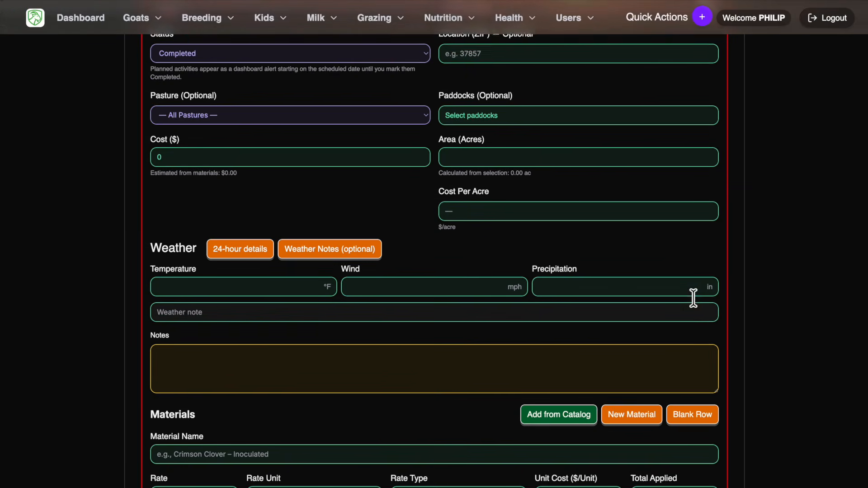
scroll(693, 298, "up", 4)
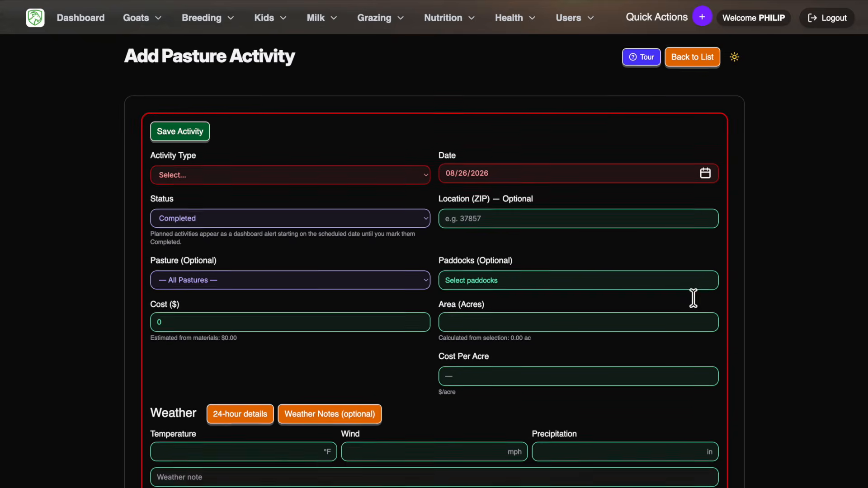
scroll(694, 298, "down", 1)
left_click(412, 155)
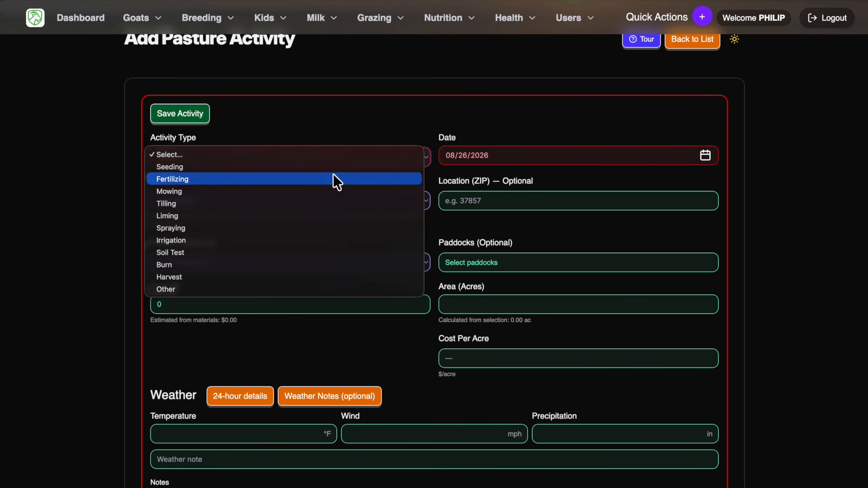
left_click(275, 203)
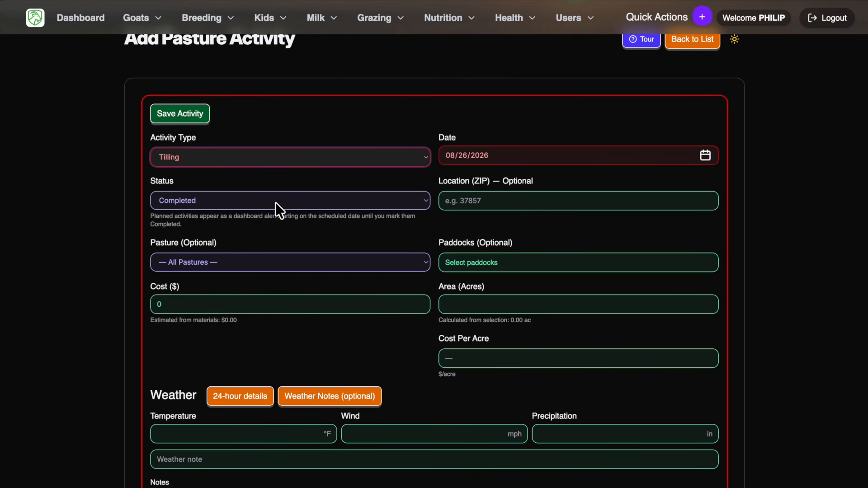
Open the status choices of the new Tilling activity.
left_click(275, 202)
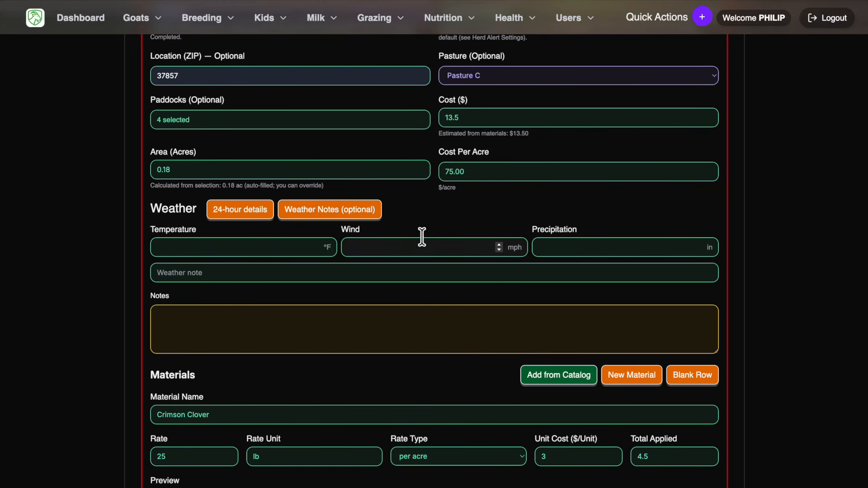
Fill in the automatic weather data and the note "Calm and clear day." for the planned Seeding activity, and save it.
left_click(340, 208)
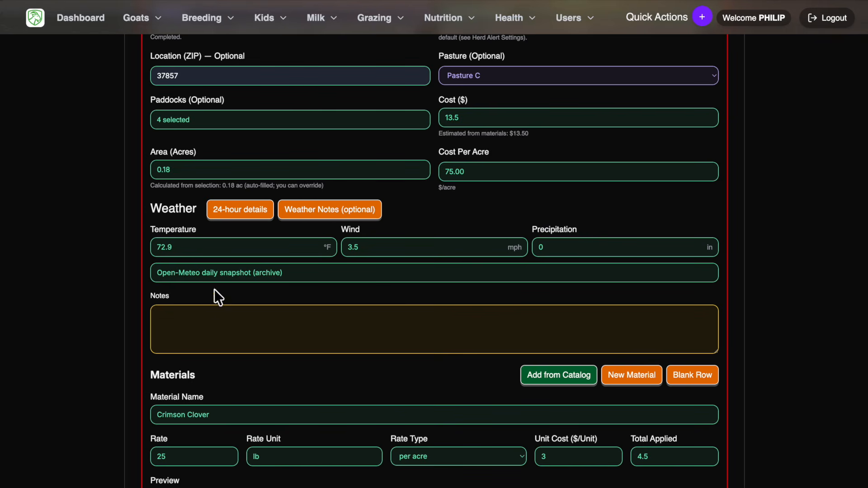
left_click(203, 317)
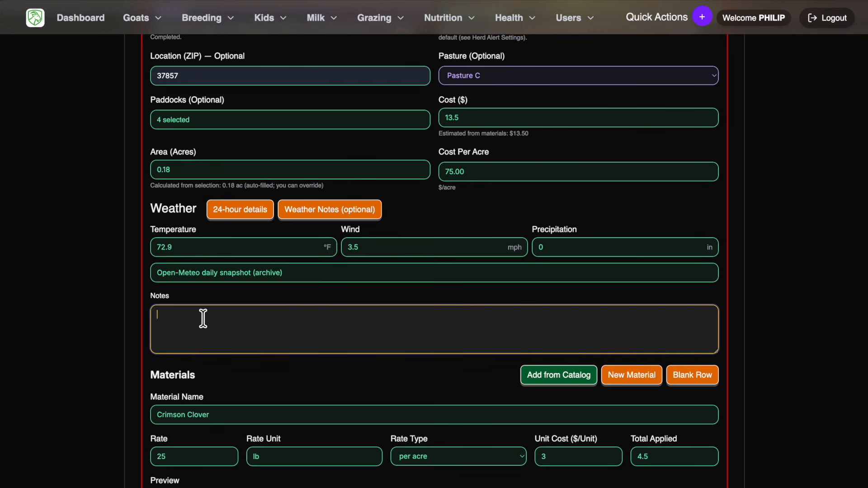
type("Calm and clear day.")
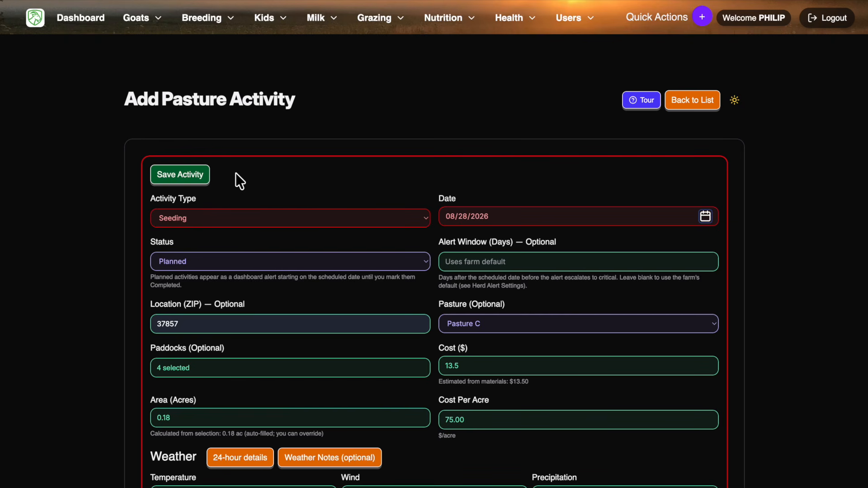
left_click(196, 174)
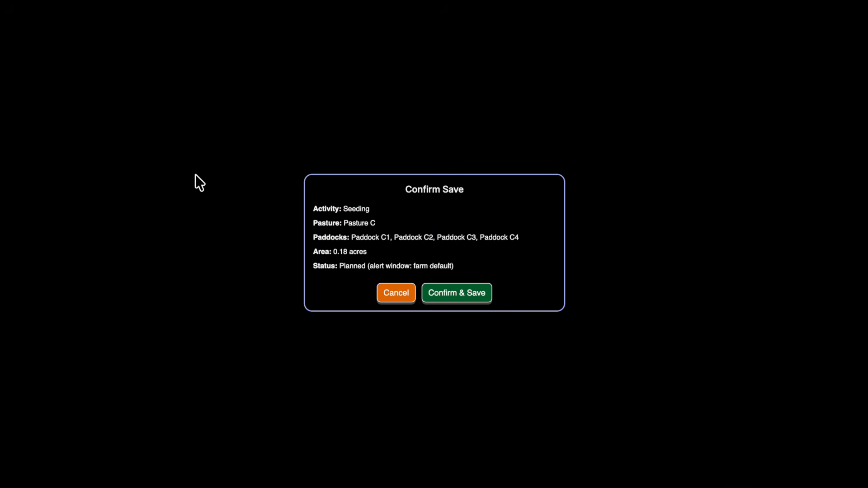
left_click(441, 293)
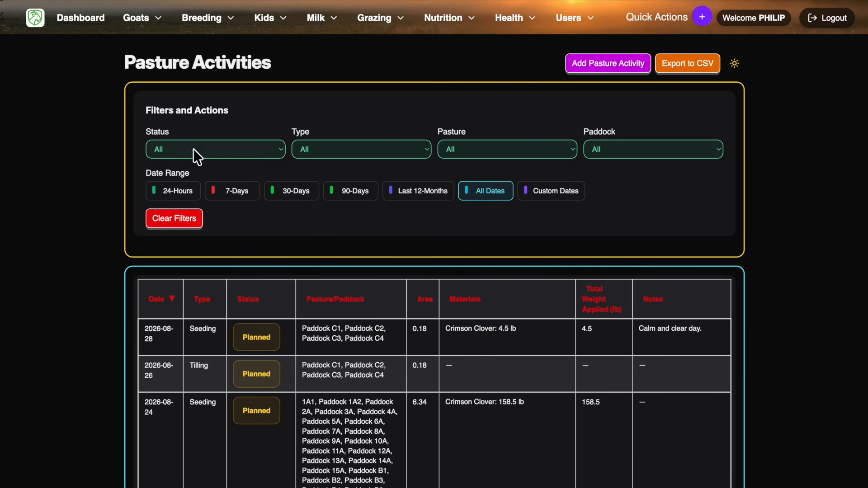
Open the Aug 24 Seeding activity from the dashboard's herd alerts and save it with the status Completed.
left_click(82, 17)
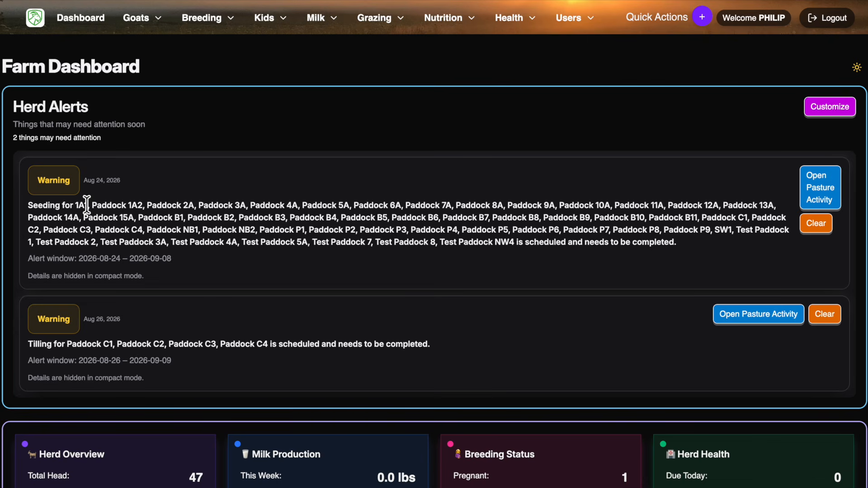
left_click(822, 203)
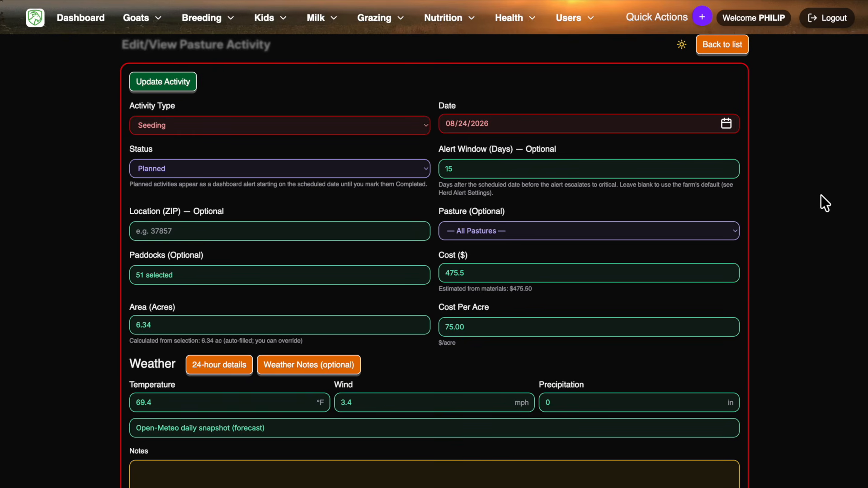
left_click(406, 165)
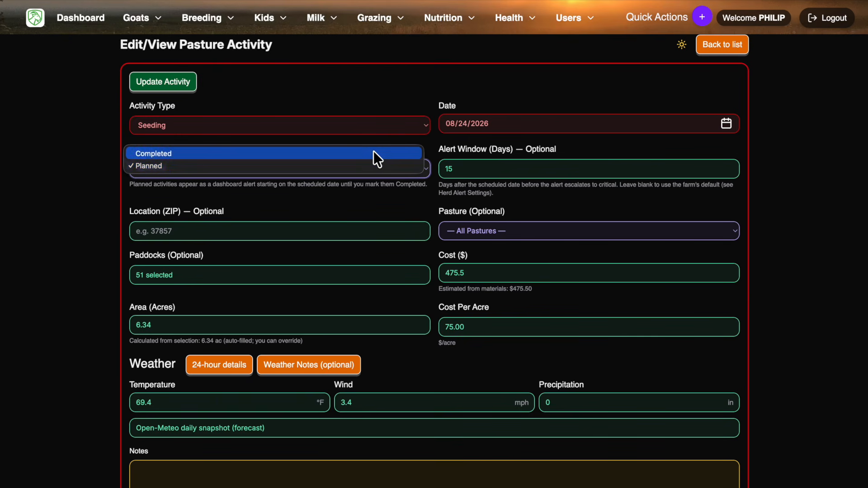
left_click(373, 153)
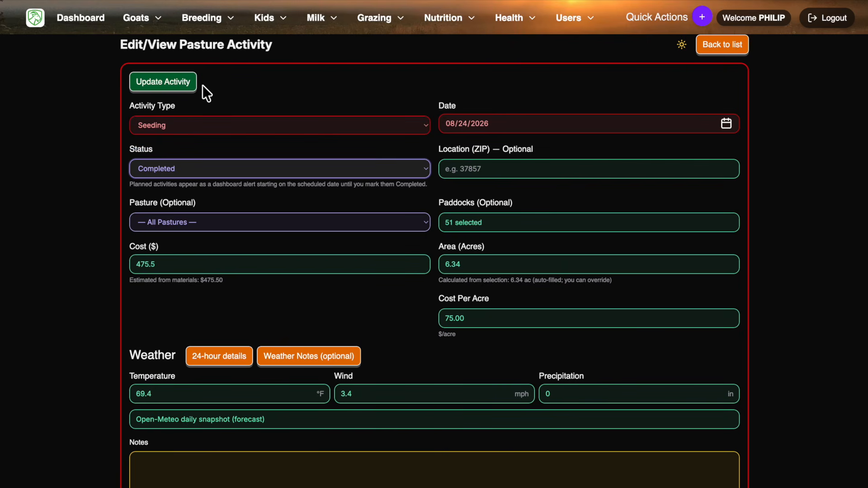
left_click(182, 80)
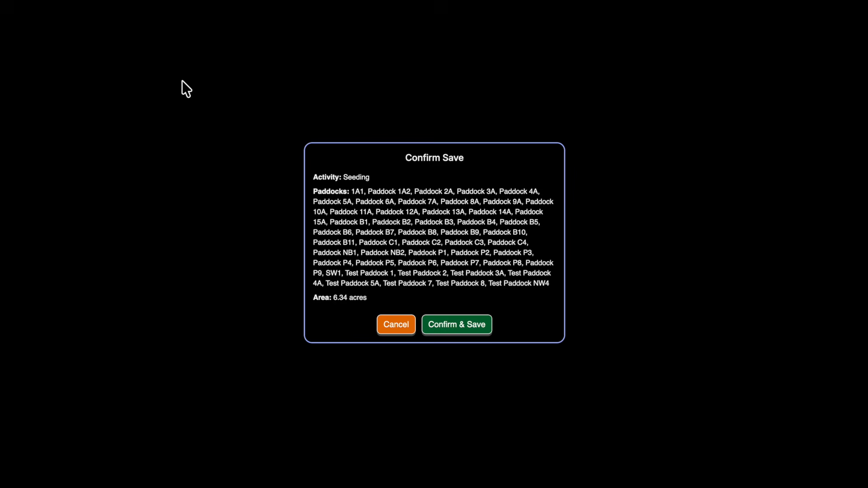
left_click(450, 327)
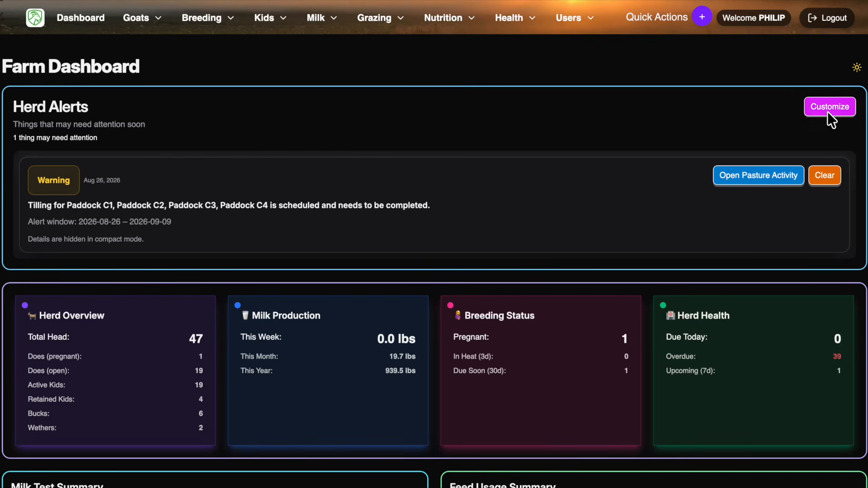
Open the herd alert customization settings and review the alert thresholds down to the planned pasture activity default window.
left_click(827, 110)
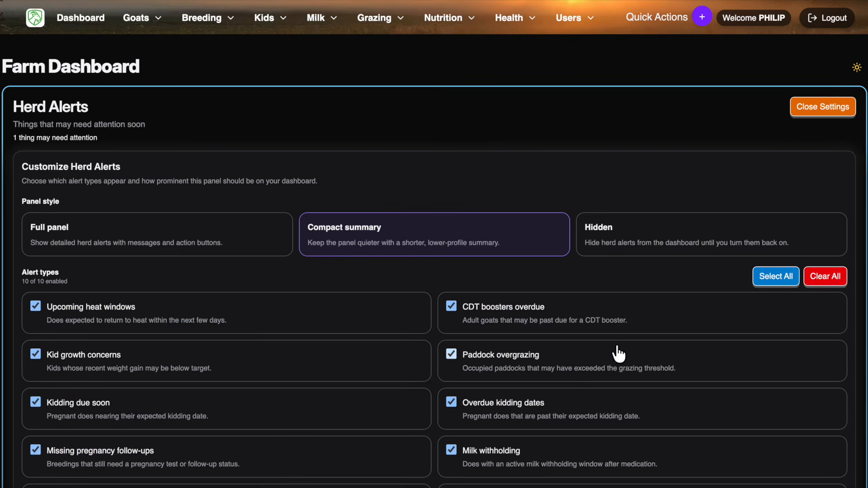
scroll(618, 354, "down", 1)
scroll(618, 354, "down", 10)
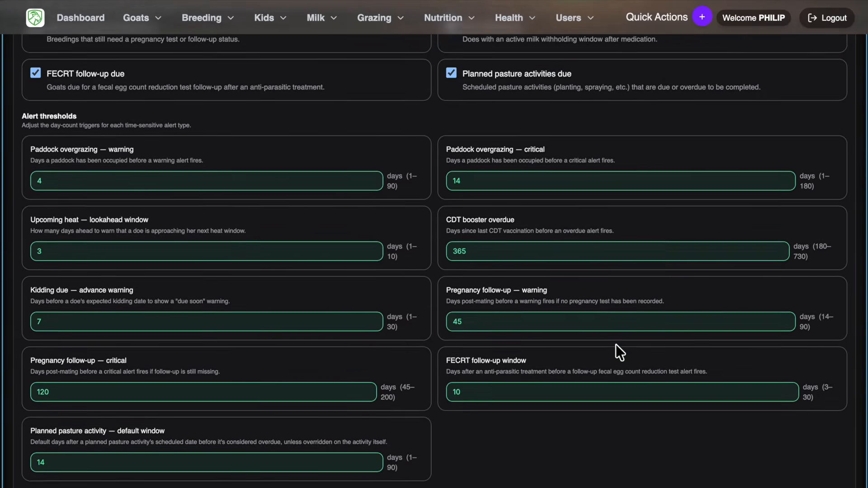
scroll(615, 345, "down", 1)
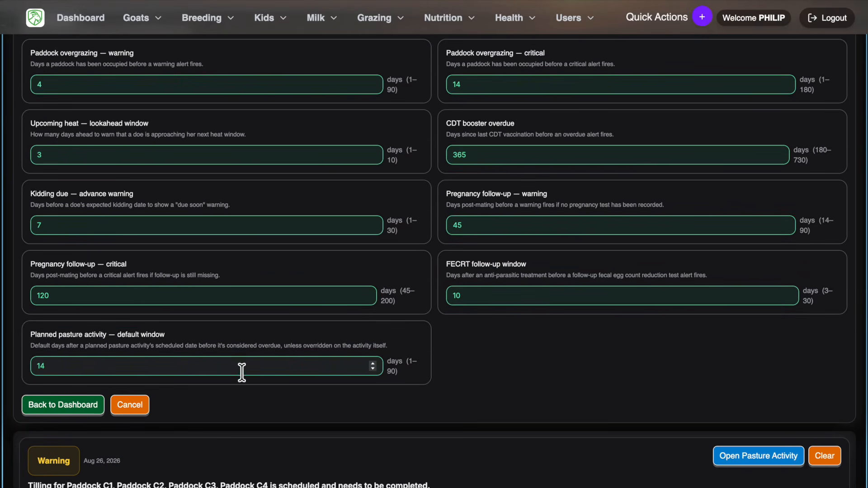